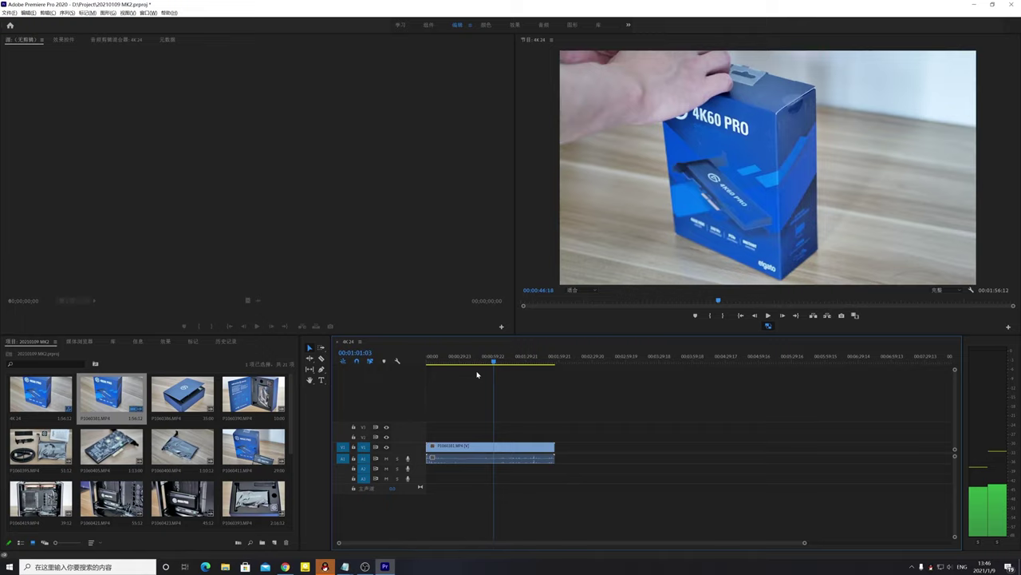
# - Scrub back and forth through the 4K clip on the timeline while watching resource use
pyautogui.moveTo(477, 363)
pyautogui.mouseDown()
pyautogui.moveTo(513, 386)
pyautogui.moveTo(505, 363)
pyautogui.moveTo(533, 380)
pyautogui.moveTo(443, 379)
pyautogui.moveTo(479, 379)
pyautogui.mouseUp()
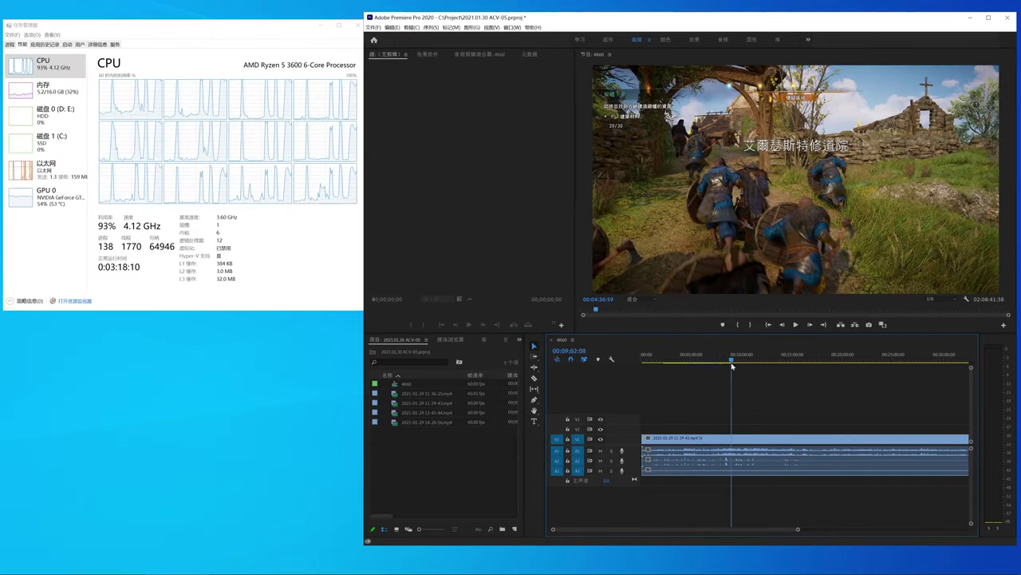
pyautogui.moveTo(732, 365); pyautogui.dragTo(681, 363)
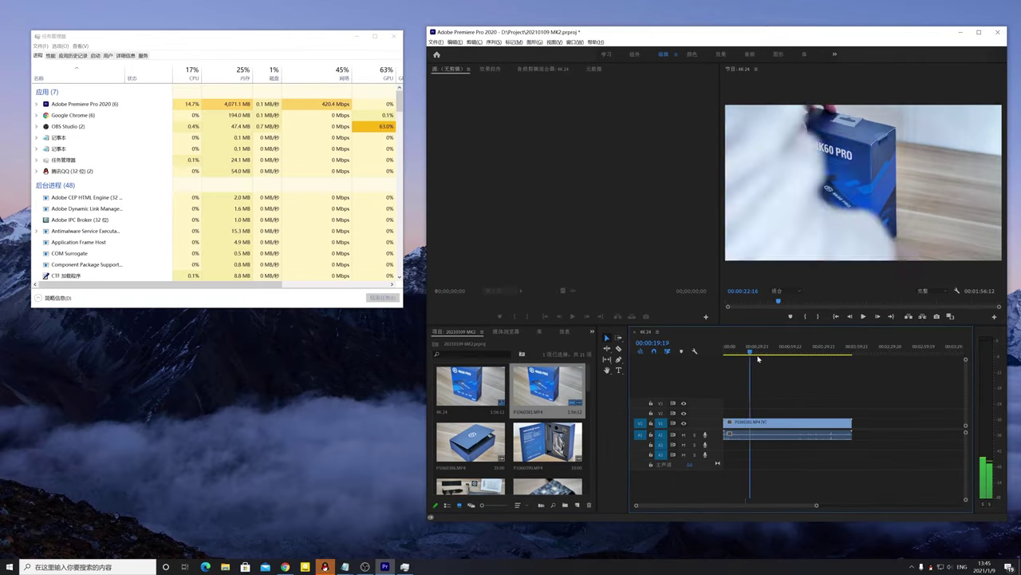
pyautogui.moveTo(752, 361)
pyautogui.mouseDown()
pyautogui.moveTo(801, 364)
pyautogui.moveTo(753, 361)
pyautogui.mouseUp()
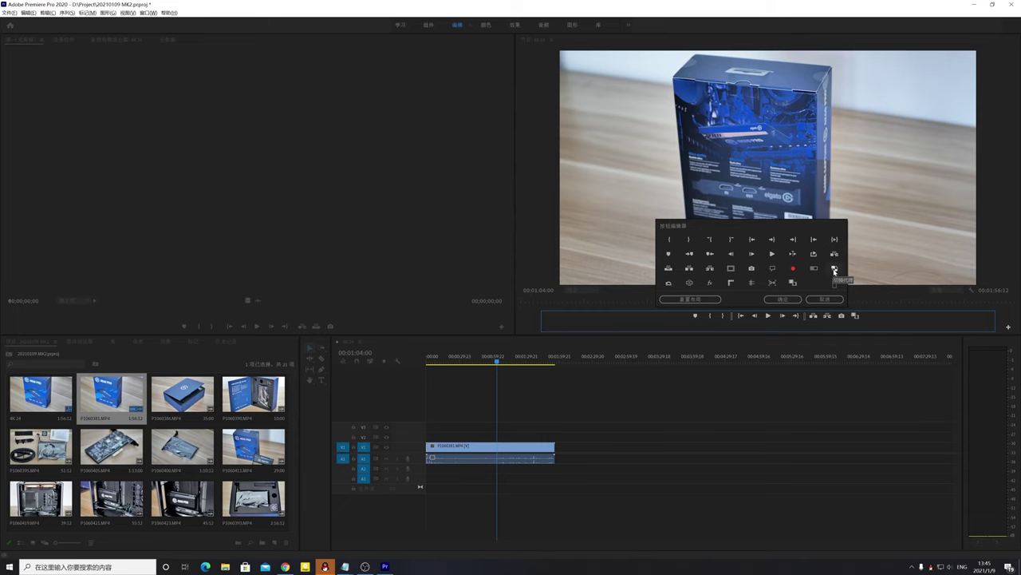
# - Accept the edited monitor buttons and scrub the 4K clip forward and back again
pyautogui.click(791, 301)
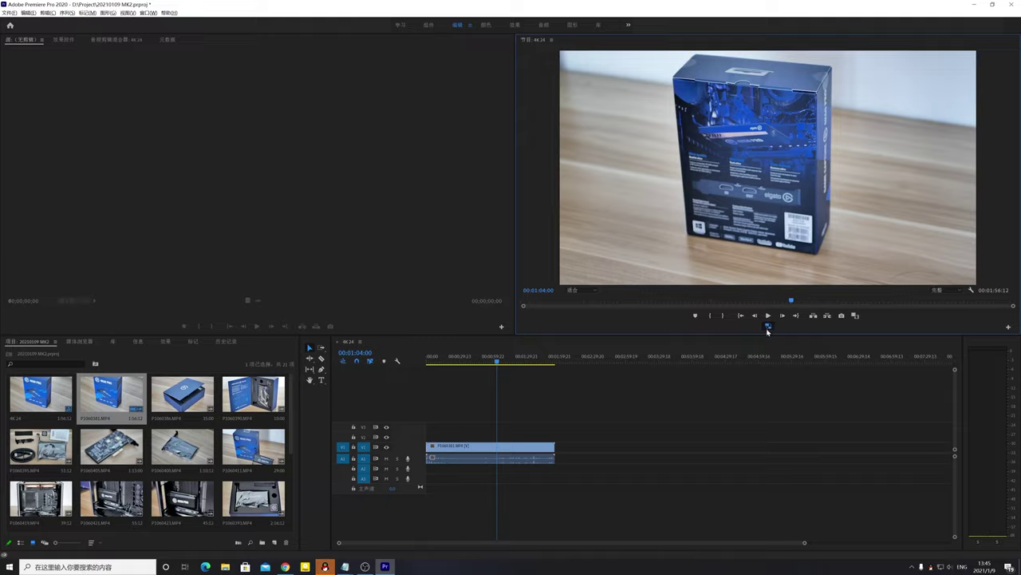
pyautogui.click(489, 364)
pyautogui.moveTo(489, 364); pyautogui.dragTo(528, 371)
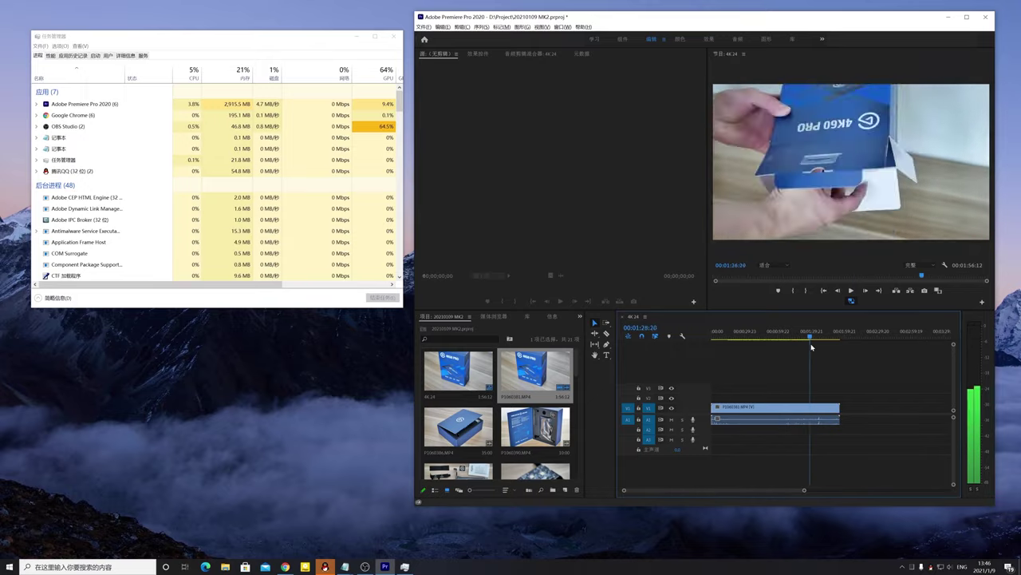
pyautogui.moveTo(812, 346)
pyautogui.mouseDown()
pyautogui.moveTo(723, 347)
pyautogui.moveTo(724, 379)
pyautogui.mouseUp()
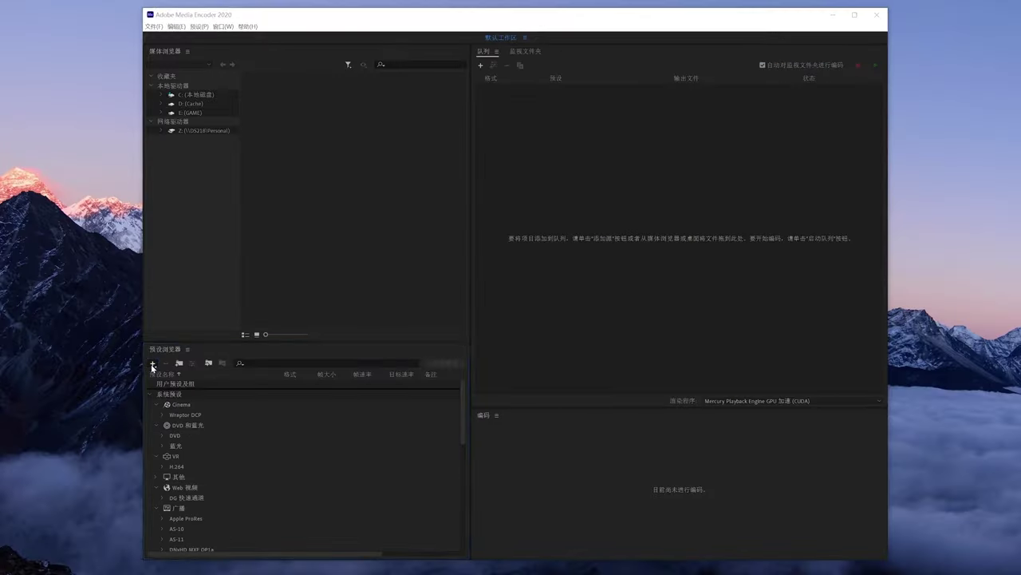
# - Create a new QuickTime encoding preset based on GoPro CineForm YUV 10-bit
pyautogui.click(156, 374)
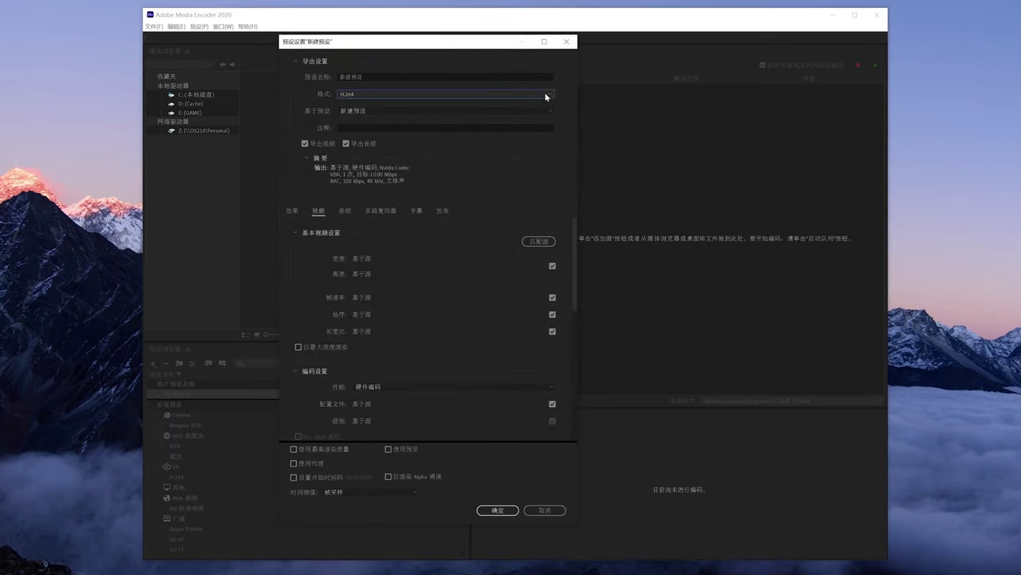
pyautogui.click(545, 95)
pyautogui.click(483, 372)
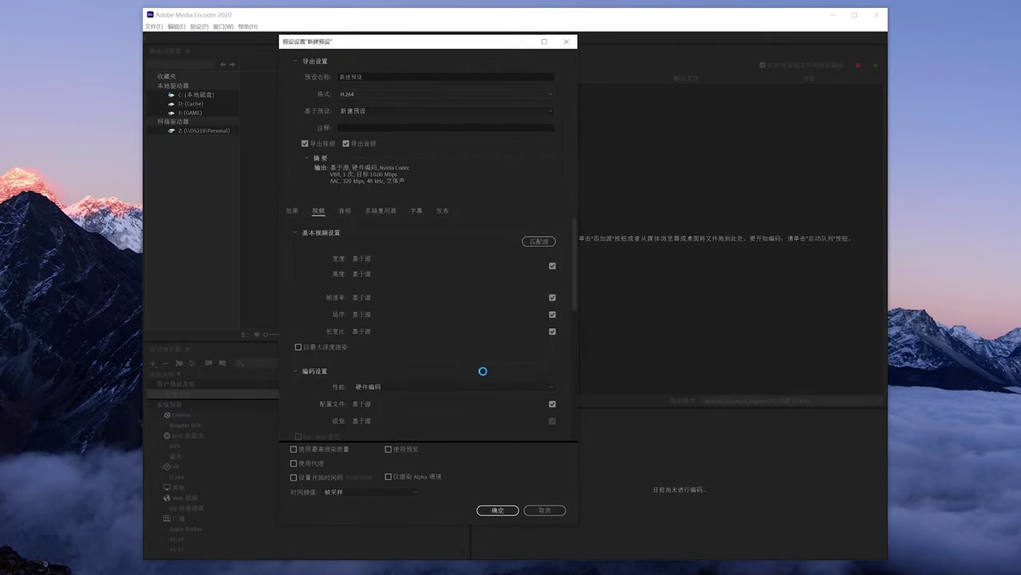
pyautogui.click(508, 113)
pyautogui.click(450, 351)
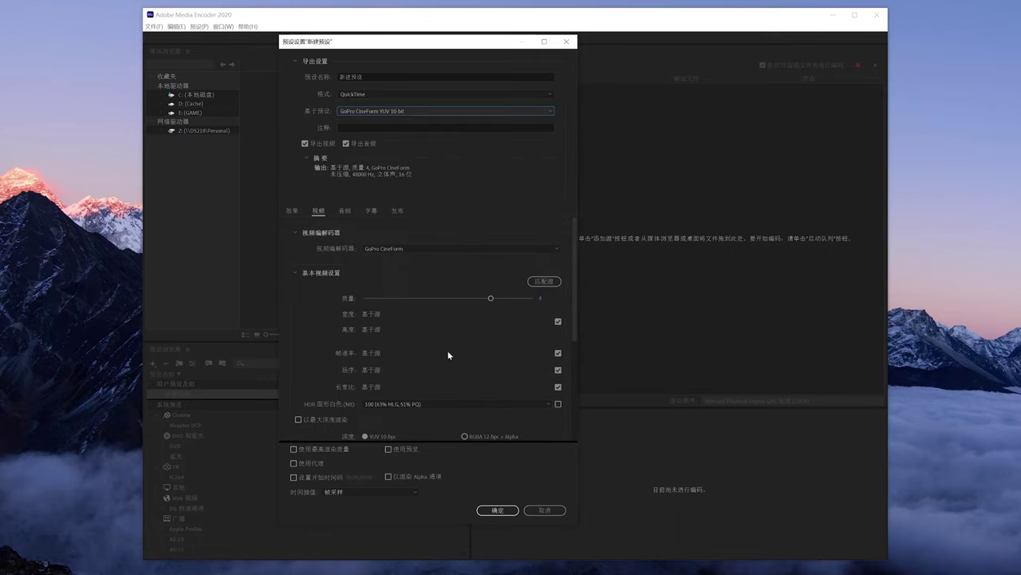
pyautogui.click(392, 249)
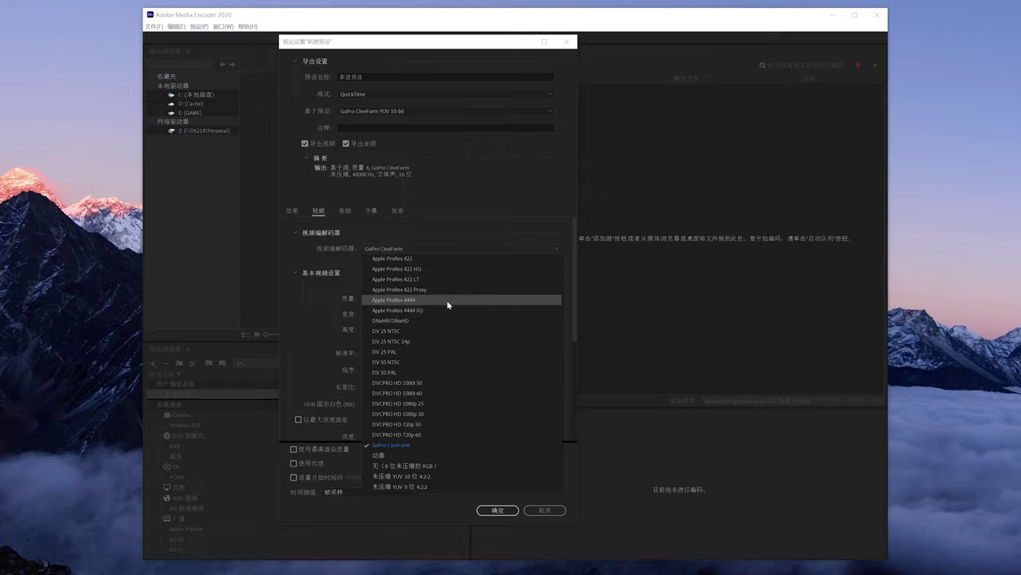
# - Keep the GoPro CineForm codec at quality 1, with progressive field order and square pixels (1.0)
pyautogui.press('Escape')
pyautogui.moveTo(488, 297); pyautogui.dragTo(308, 298)
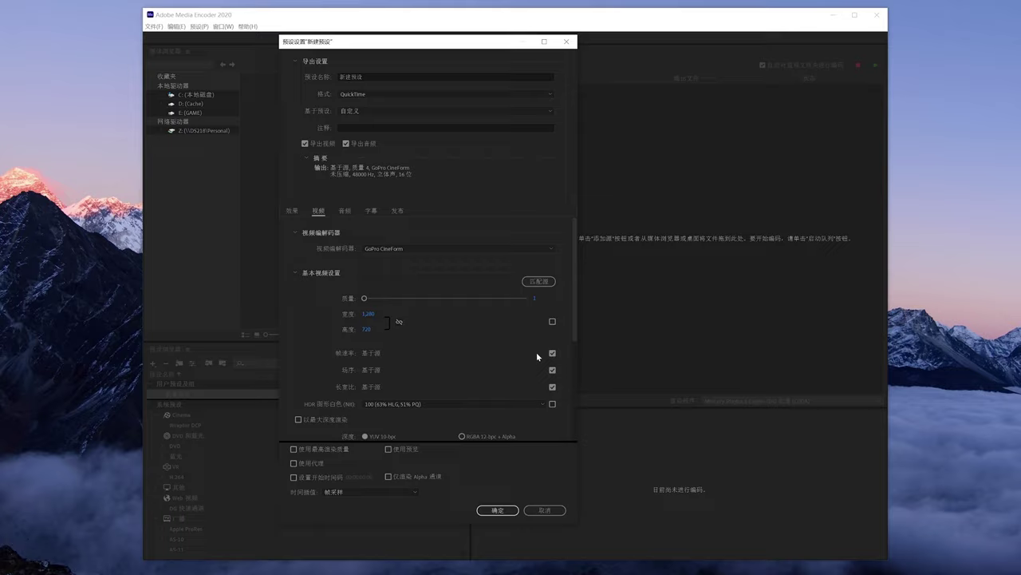
pyautogui.click(553, 370)
pyautogui.click(490, 369)
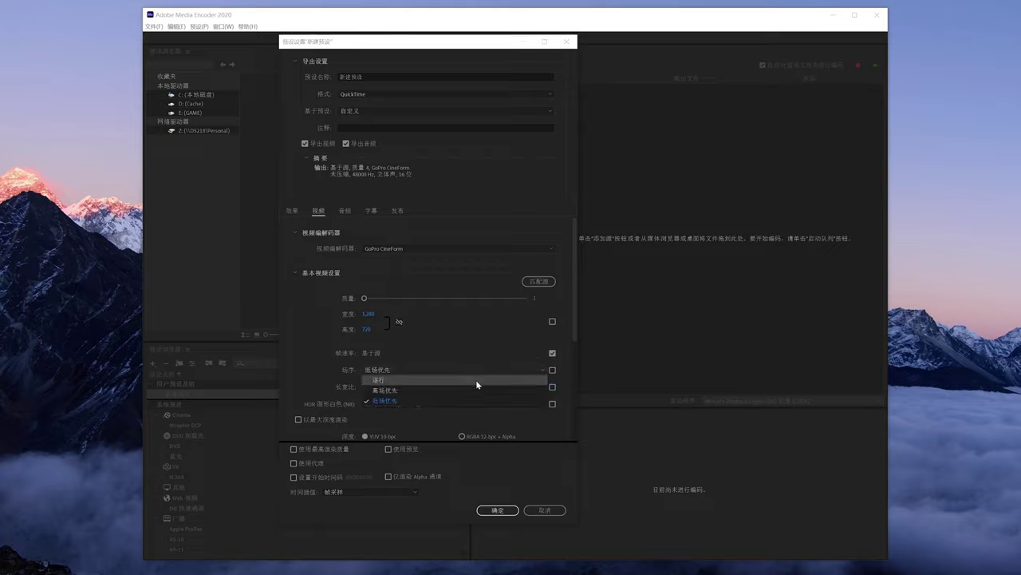
pyautogui.click(476, 379)
pyautogui.click(472, 387)
pyautogui.click(464, 399)
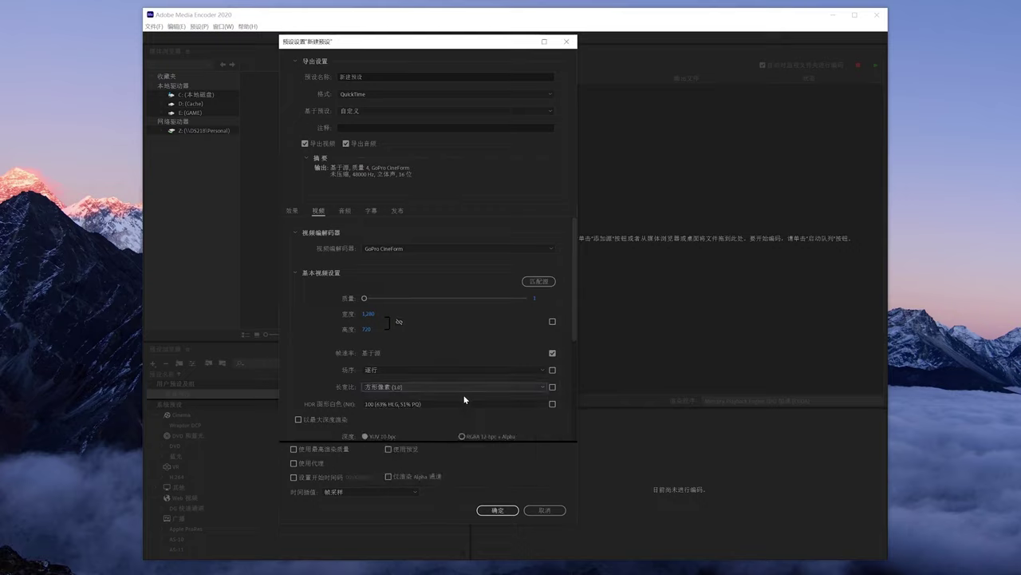
# - Return to the top of the preset dialog and select the preset name for renaming
pyautogui.moveTo(576, 271); pyautogui.dragTo(570, 355)
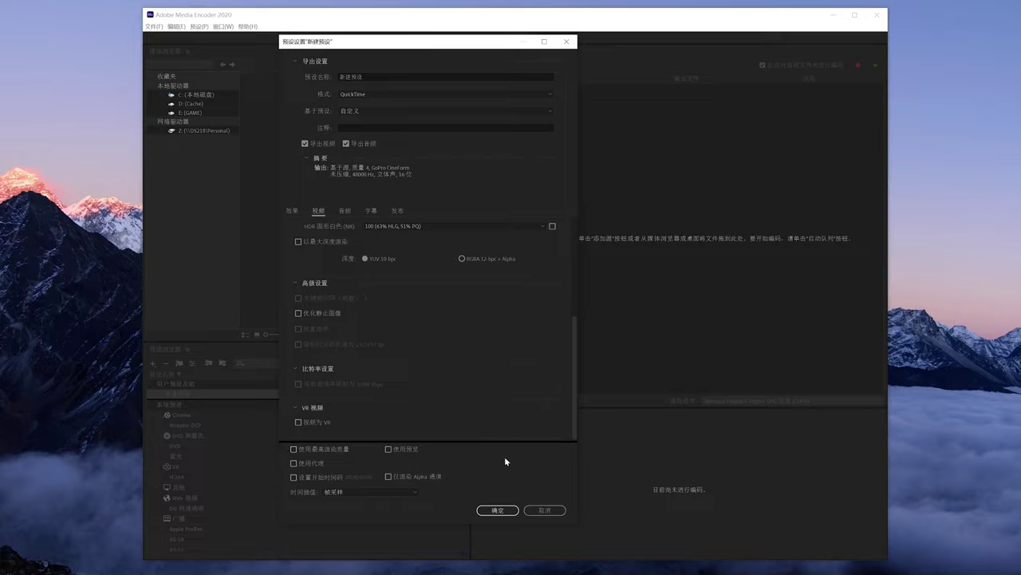
pyautogui.scroll(5, 430, 335)
pyautogui.click(366, 77)
pyautogui.write('CineForm 1280X720 Q=1')
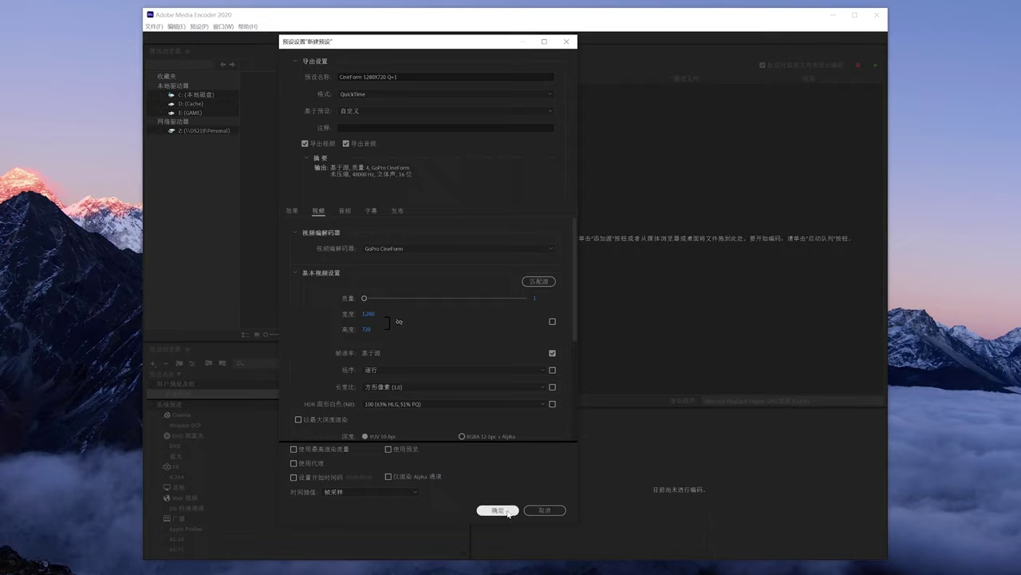
# - Save the CineForm encoding preset and start an ingest preset that transcodes files to D:\Proxy
pyautogui.click(507, 511)
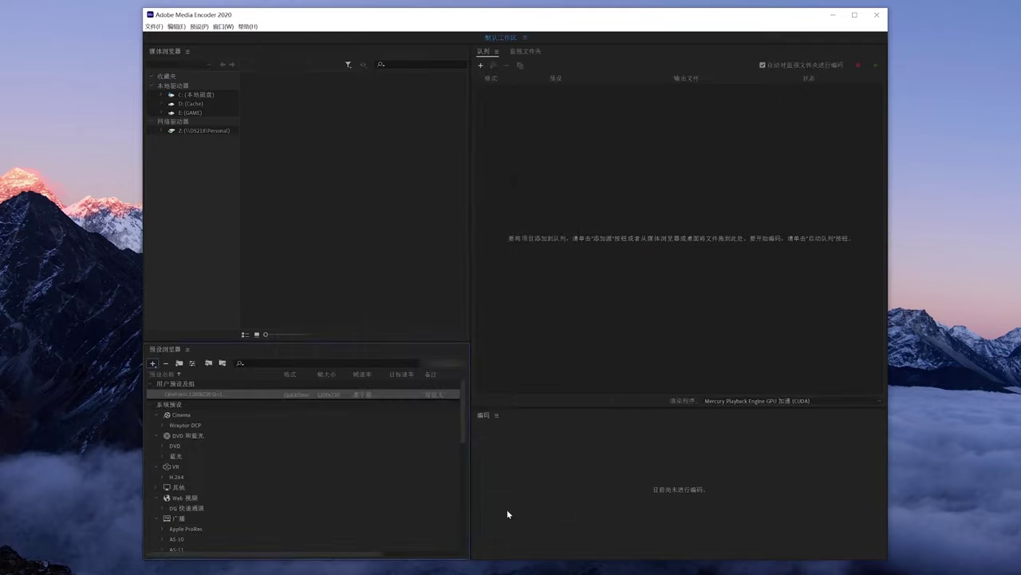
pyautogui.click(152, 363)
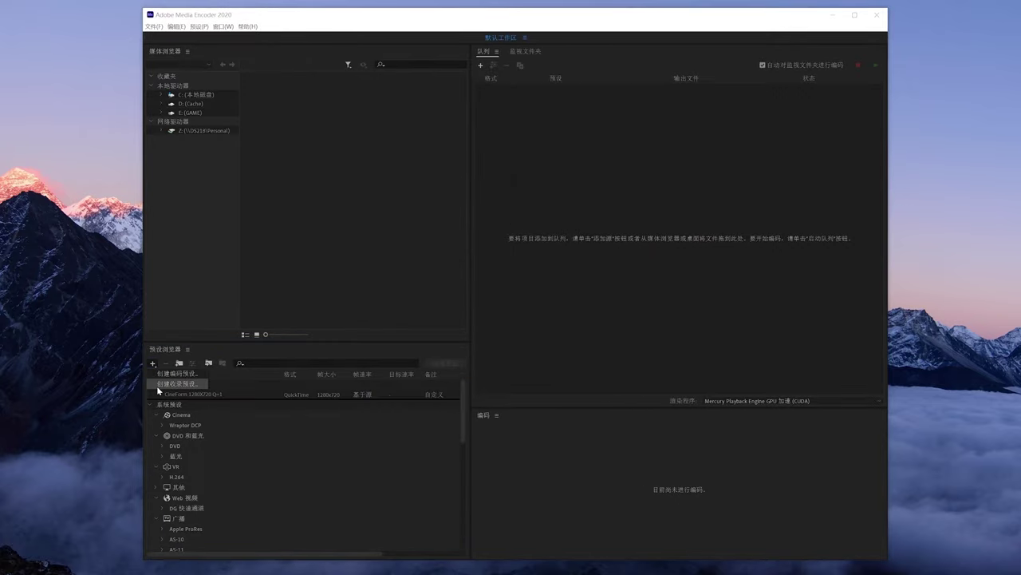
pyautogui.click(156, 383)
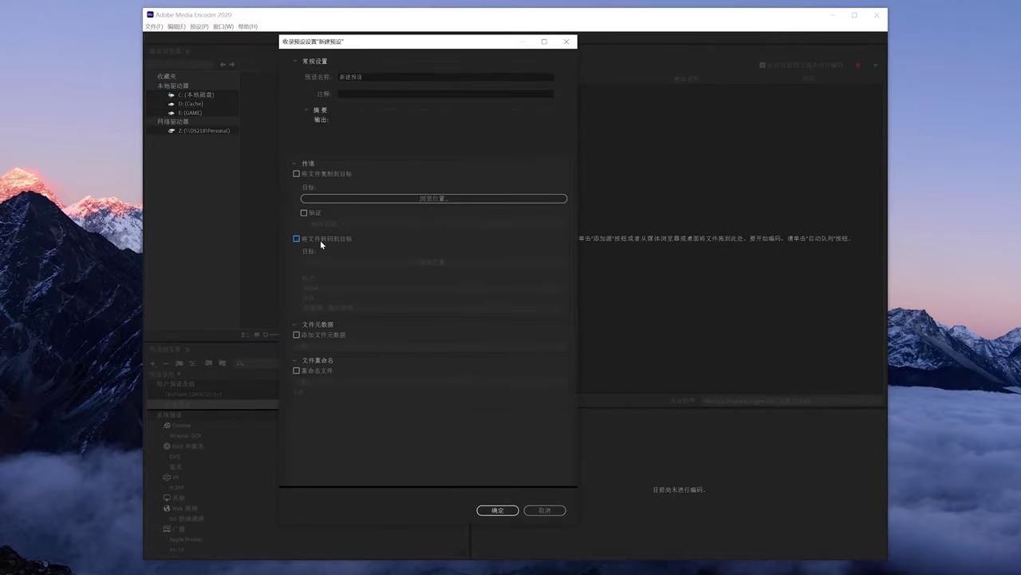
pyautogui.click(320, 239)
pyautogui.click(331, 264)
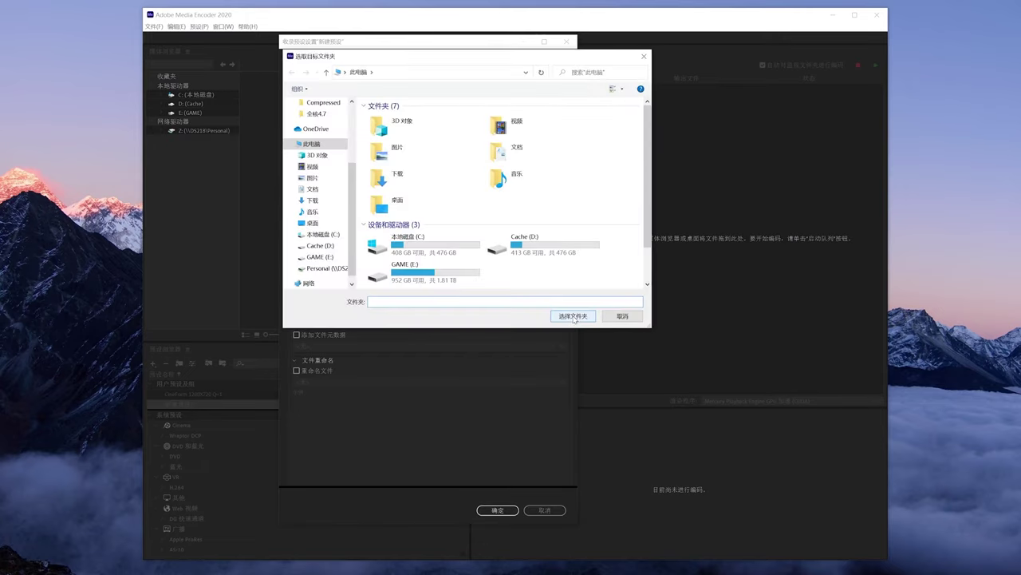
pyautogui.doubleClick(527, 243)
pyautogui.click(440, 147)
pyautogui.click(565, 316)
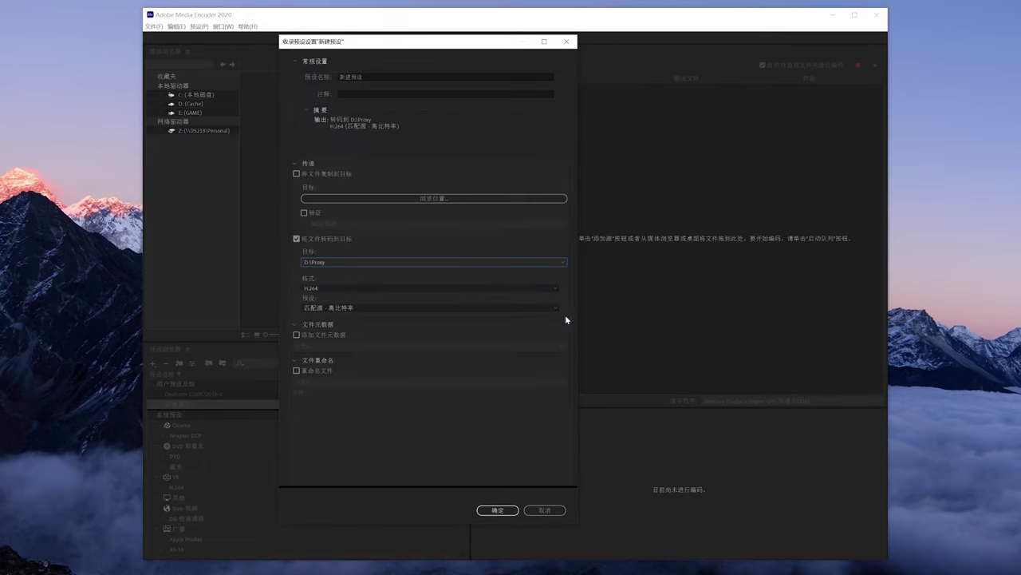
# - Set the ingest transcode to QuickTime with the CineForm 1280X720 Q=1 preset and rename it
pyautogui.click(431, 288)
pyautogui.click(439, 495)
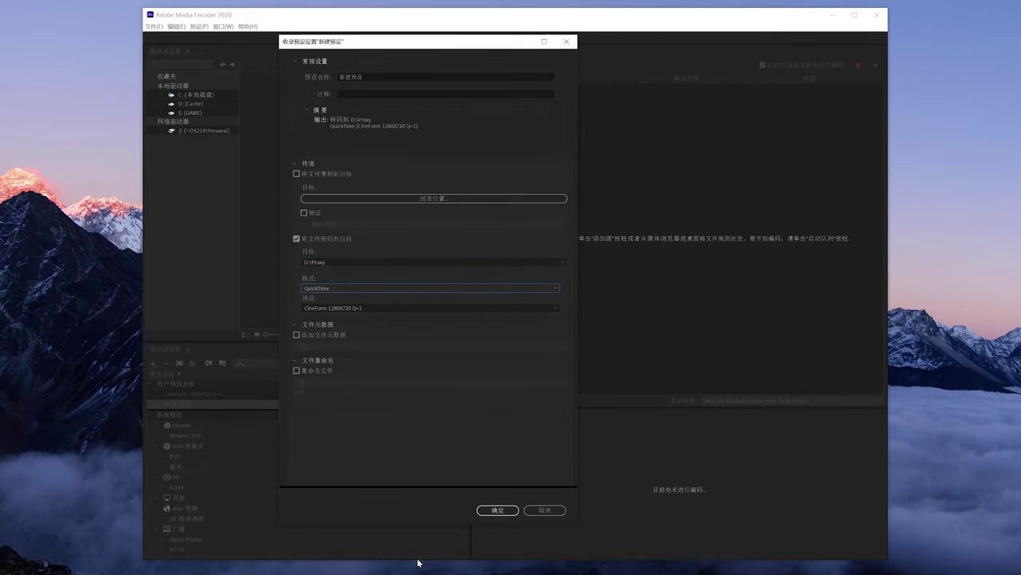
pyautogui.click(428, 307)
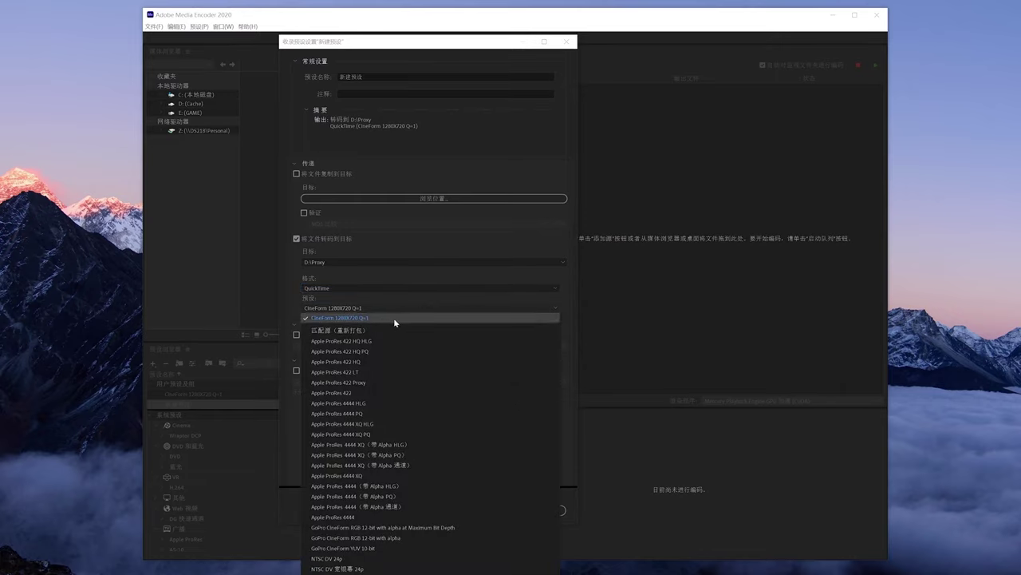
pyautogui.click(392, 318)
pyautogui.click(438, 77)
pyautogui.write('CineForm 1280X720 Q=1 Proxy')
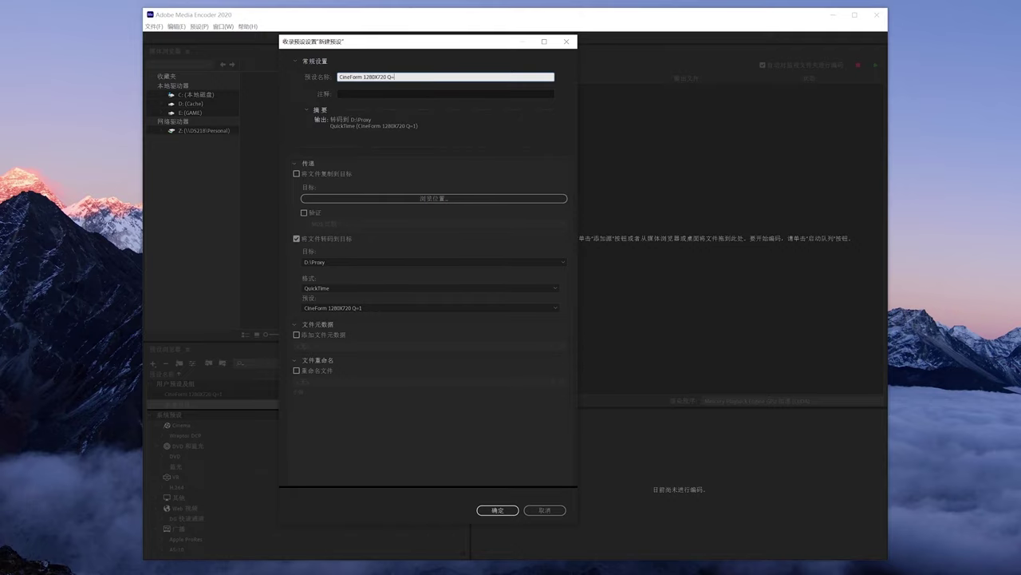
# - Save the 'CineForm 1280X720 Q=1 Proxy' ingest preset and export it to a file
pyautogui.click(497, 510)
pyautogui.rightClick(388, 404)
pyautogui.click(423, 528)
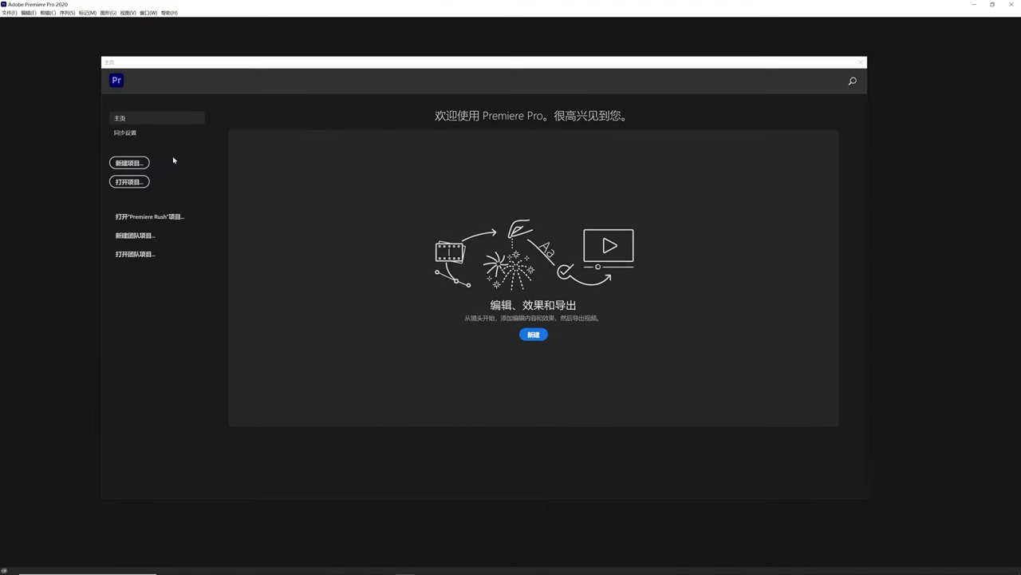
# - Start a new project with ingest creating proxies via the CineForm 1280X720 Q=1 Proxy preset
pyautogui.click(129, 163)
pyautogui.click(457, 200)
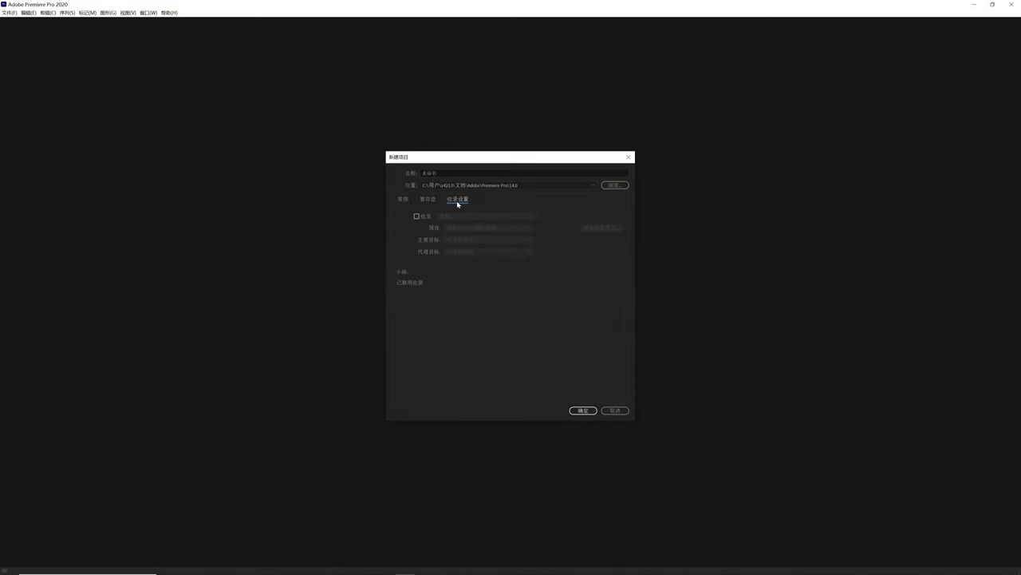
pyautogui.click(417, 216)
pyautogui.click(463, 216)
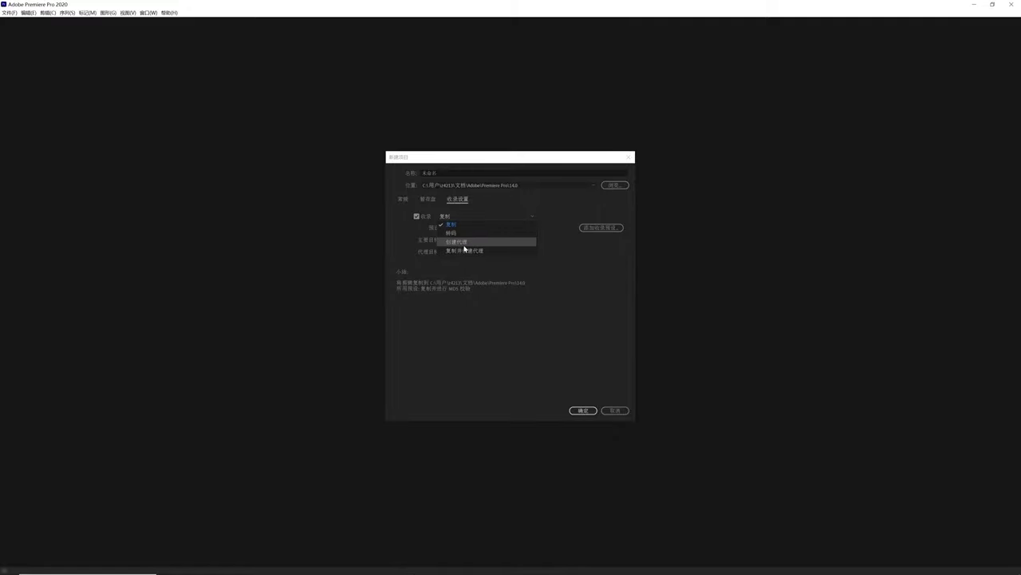
pyautogui.click(462, 243)
pyautogui.click(594, 229)
pyautogui.click(241, 244)
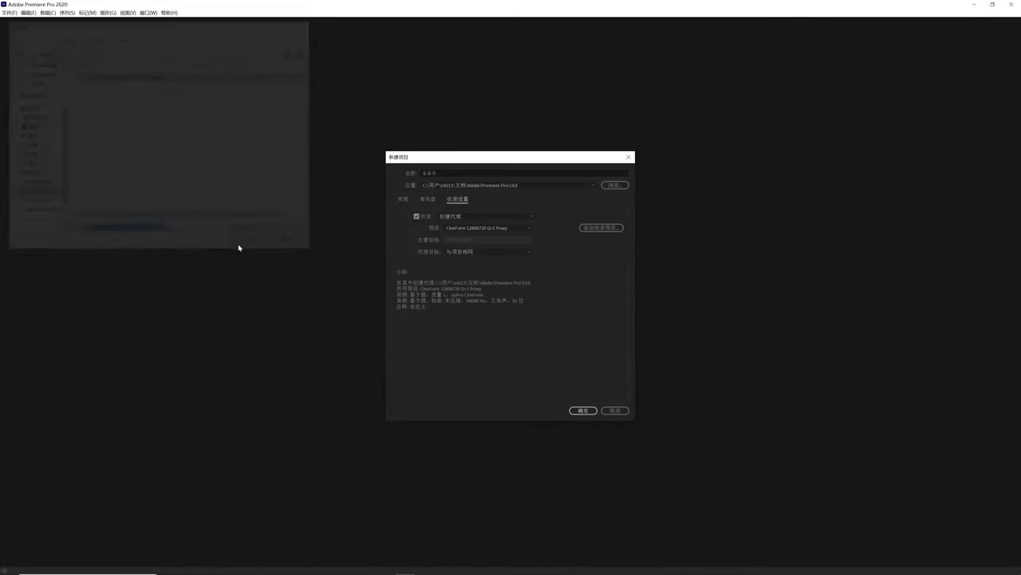
# - Set the proxy destination to the custom folder D:\Proxy
pyautogui.click(489, 251)
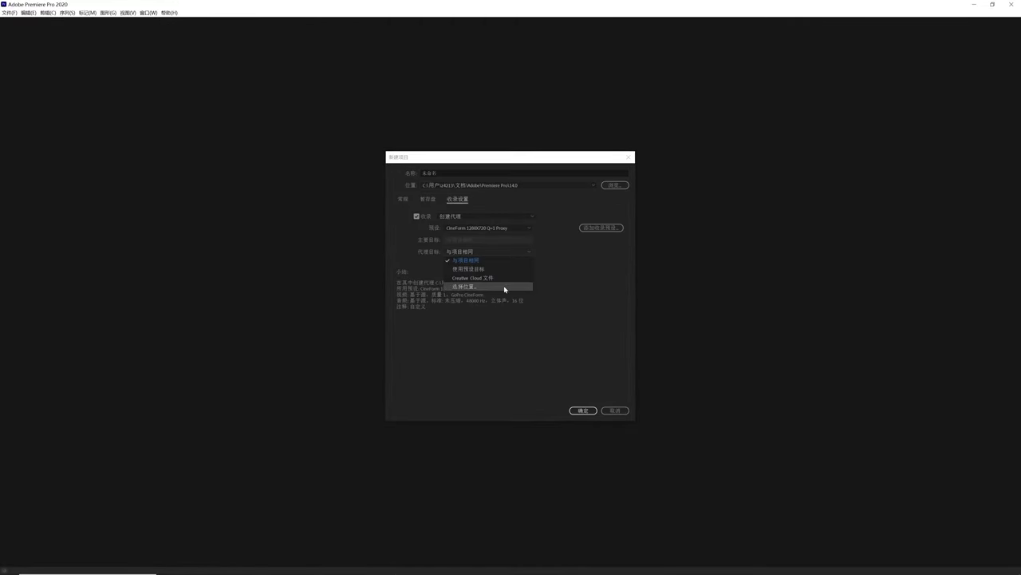
pyautogui.click(506, 285)
pyautogui.doubleClick(590, 327)
pyautogui.click(479, 245)
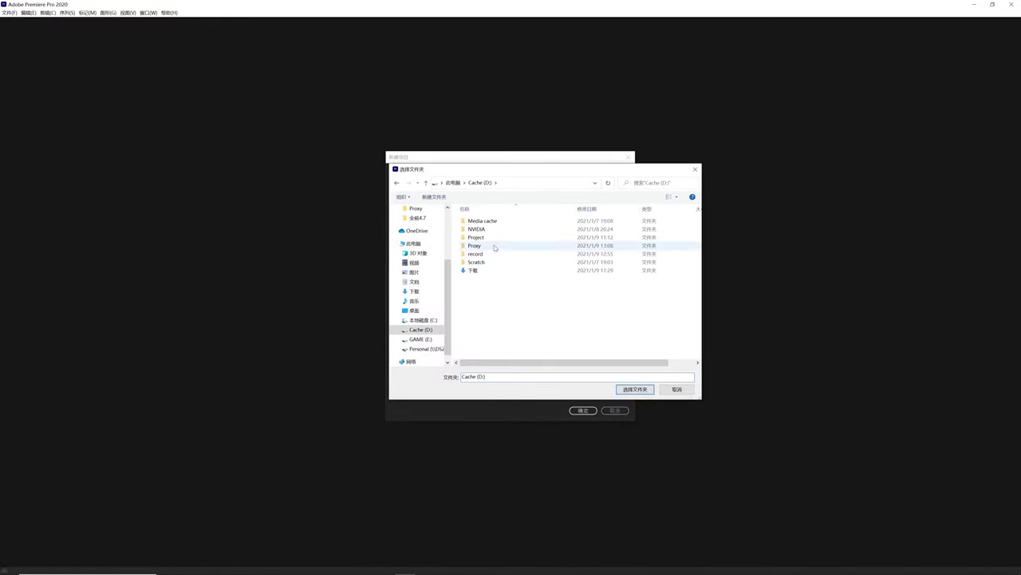
pyautogui.click(637, 393)
# - Set the scratch disks to D:\Scratch and create the project
pyautogui.click(426, 198)
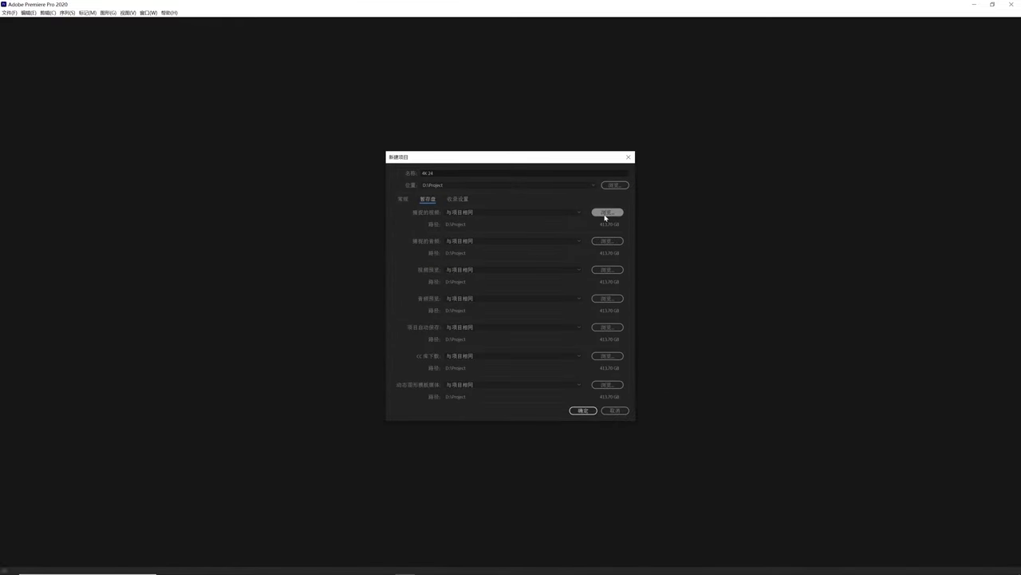
pyautogui.click(607, 212)
pyautogui.doubleClick(560, 322)
pyautogui.click(524, 261)
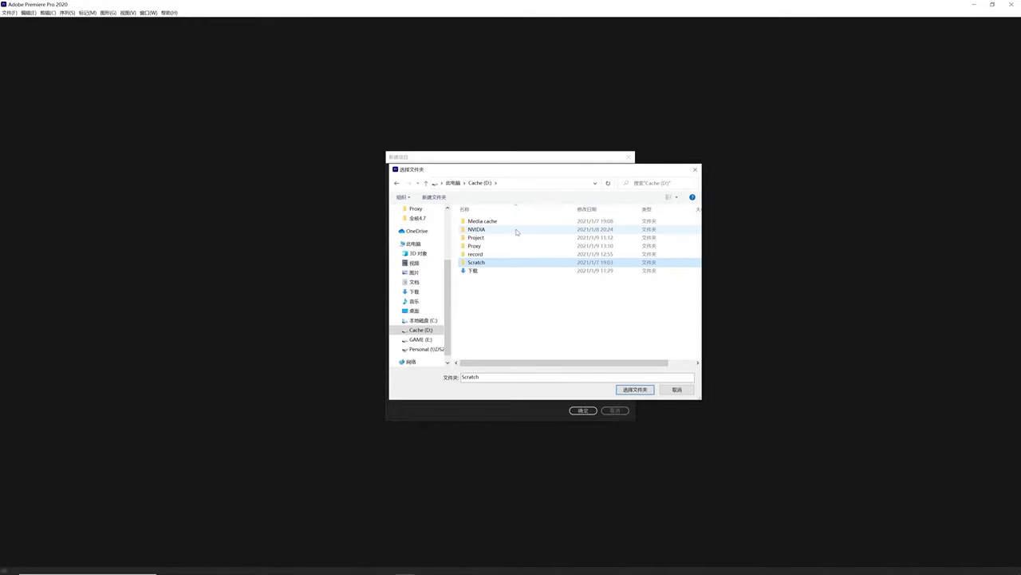
pyautogui.click(627, 390)
pyautogui.click(583, 410)
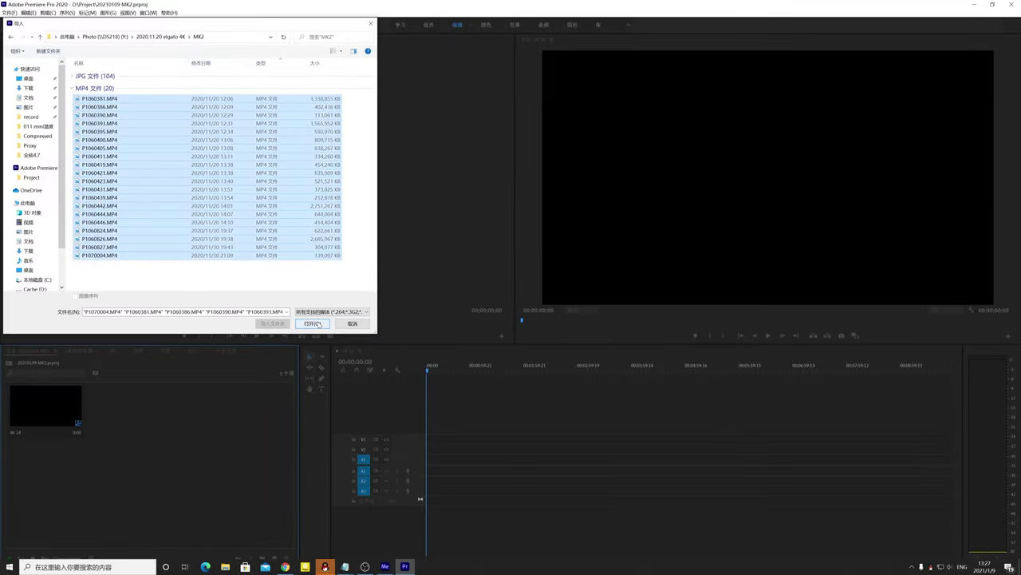
# - Import the 20 selected MP4 clips so Media Encoder renders _Proxy.mov files into D:\Proxy
pyautogui.click(318, 323)
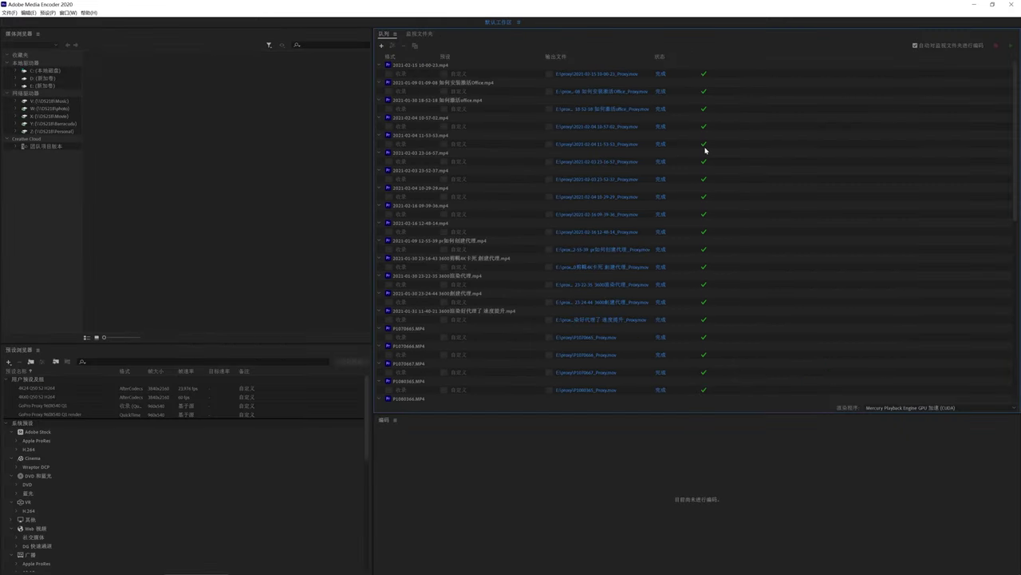
pyautogui.scroll(-5, 705, 150)
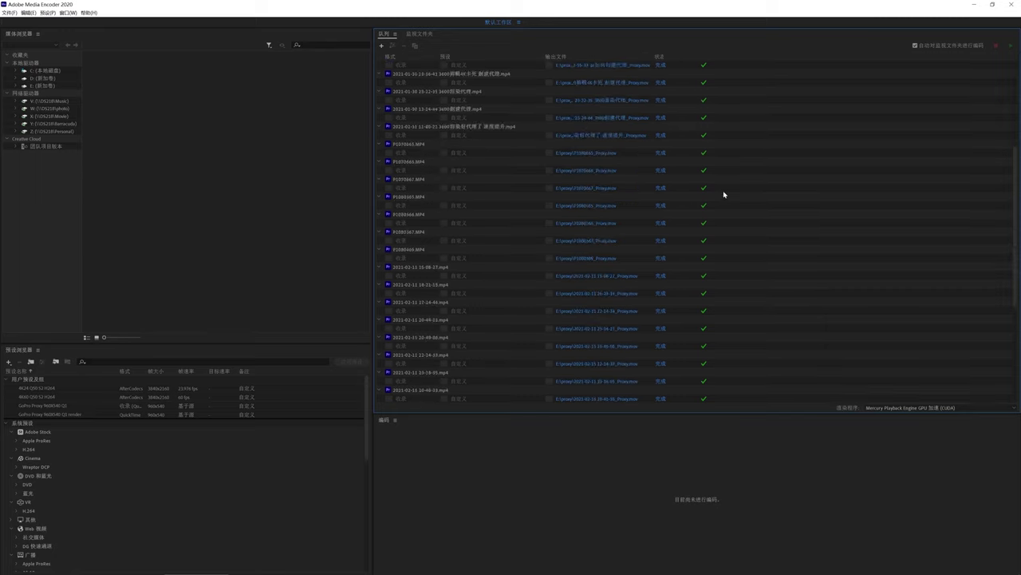
pyautogui.scroll(-4, 723, 193)
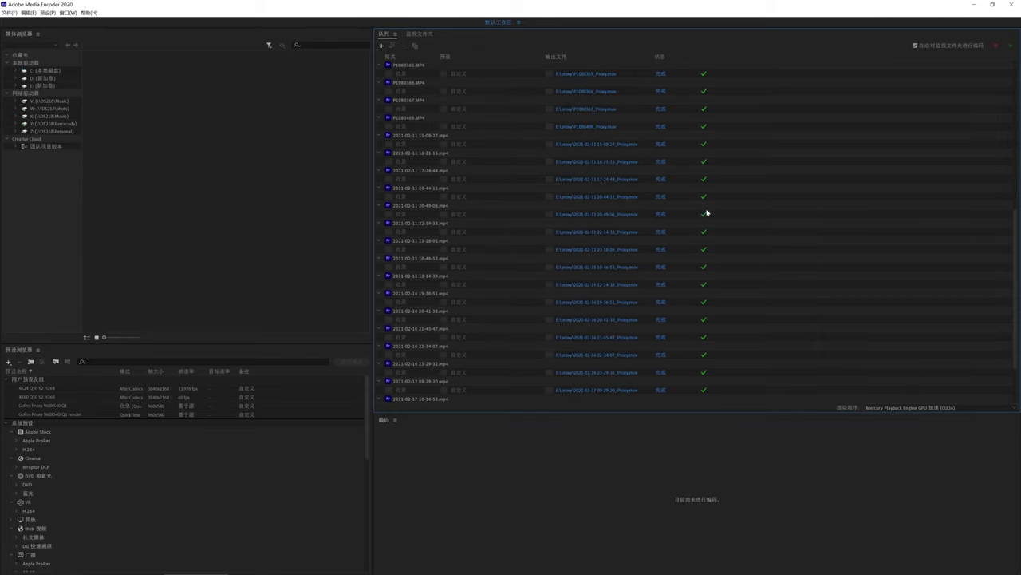
pyautogui.scroll(-2, 706, 235)
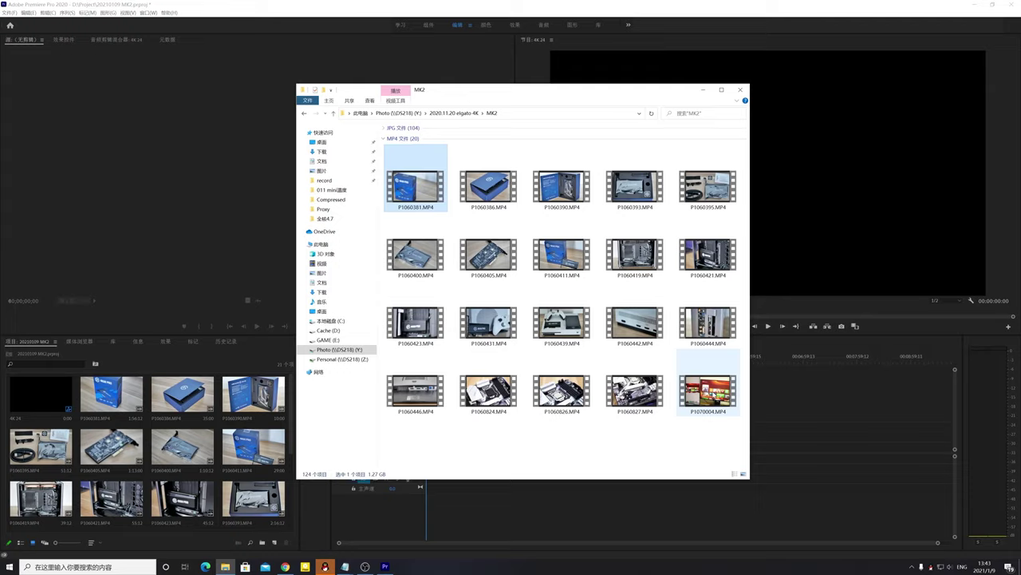
# - Select all 20 MP4 clips in the MK2 folder, then bring up a Project panel clip's options
pyautogui.keyDown('shift'); pyautogui.click(709, 392); pyautogui.keyUp('shift')
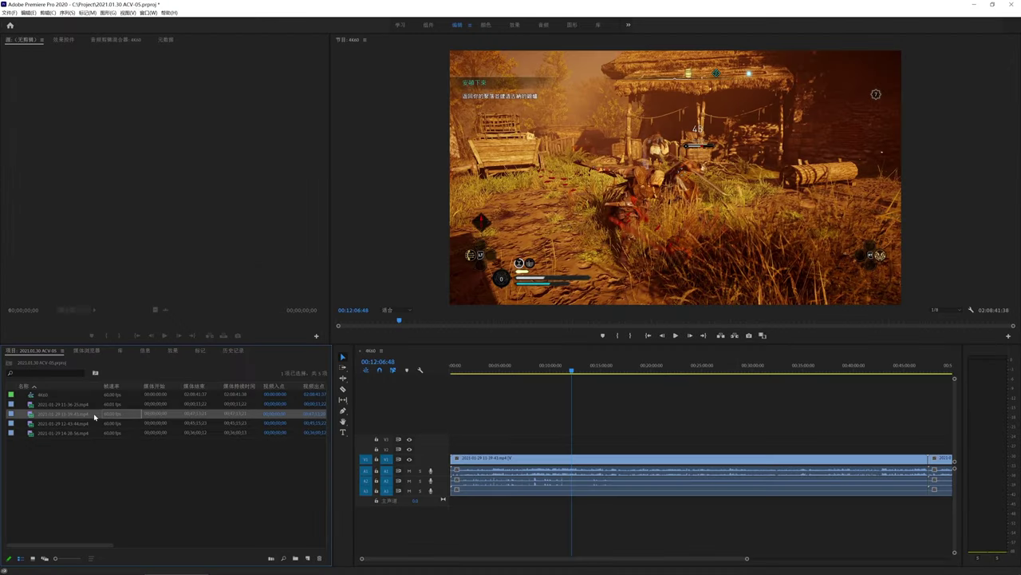
pyautogui.rightClick(94, 413)
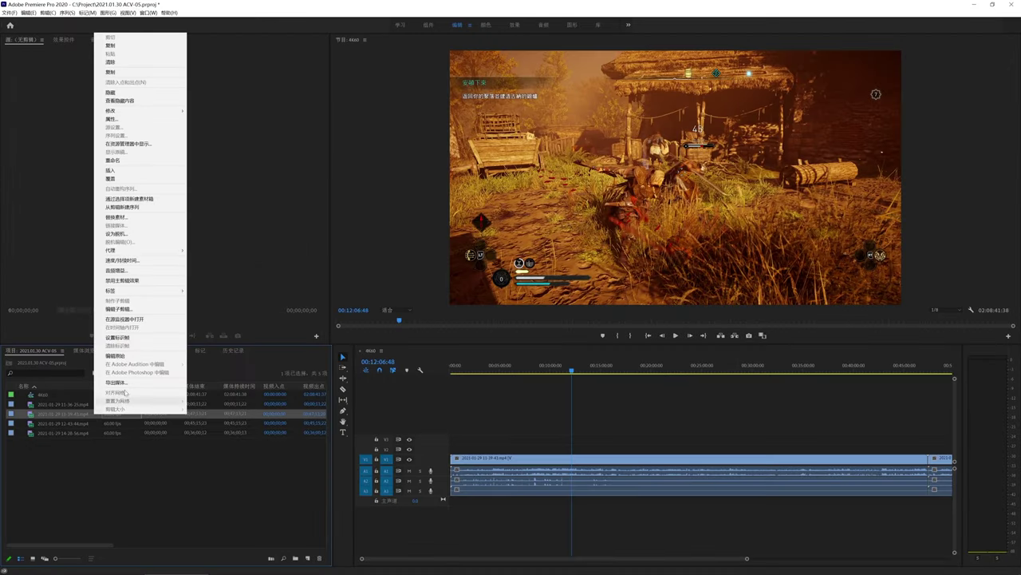
pyautogui.moveTo(134, 251)
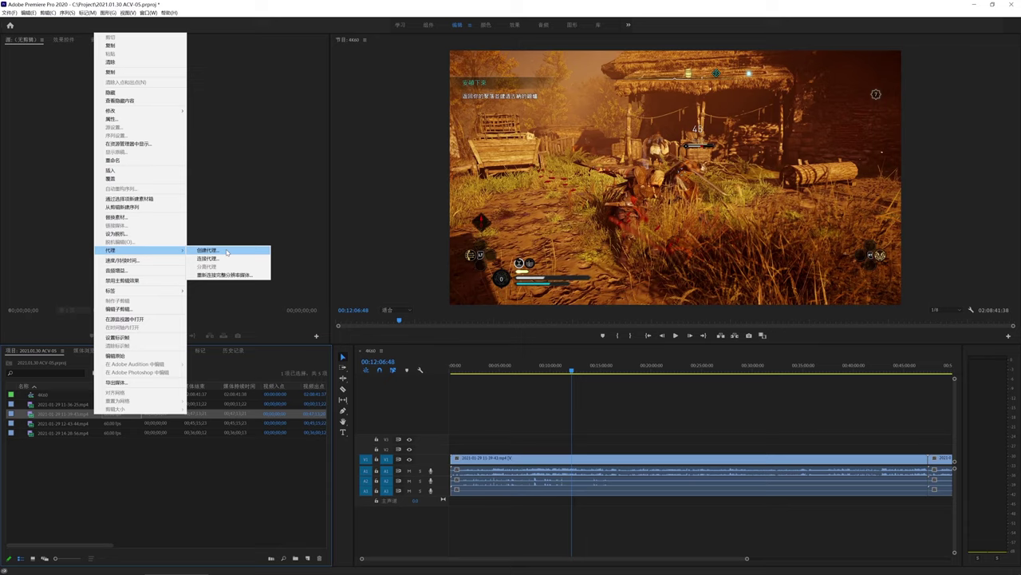
pyautogui.click(227, 252)
pyautogui.click(511, 254)
pyautogui.click(511, 266)
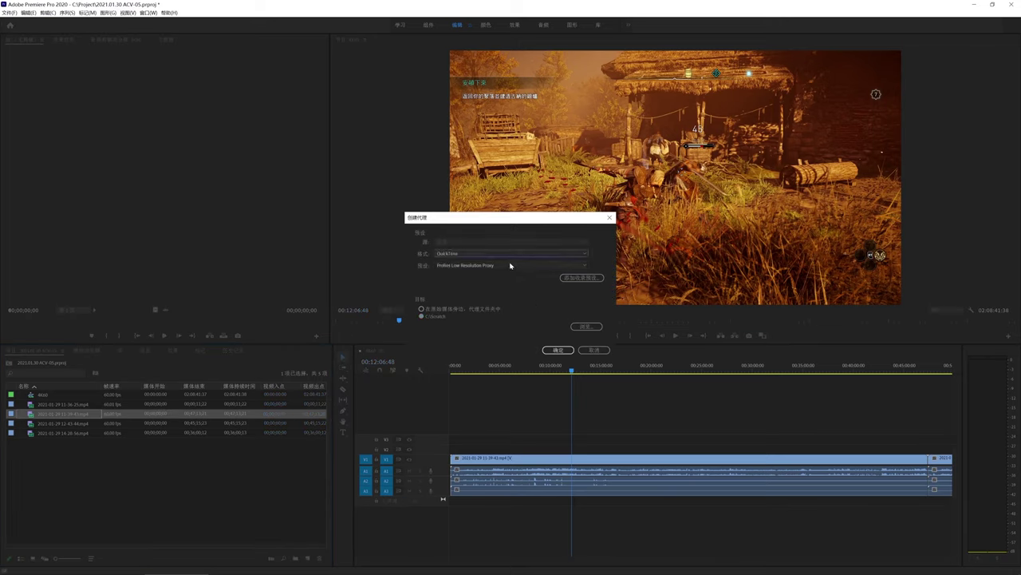
pyautogui.click(511, 264)
pyautogui.click(513, 324)
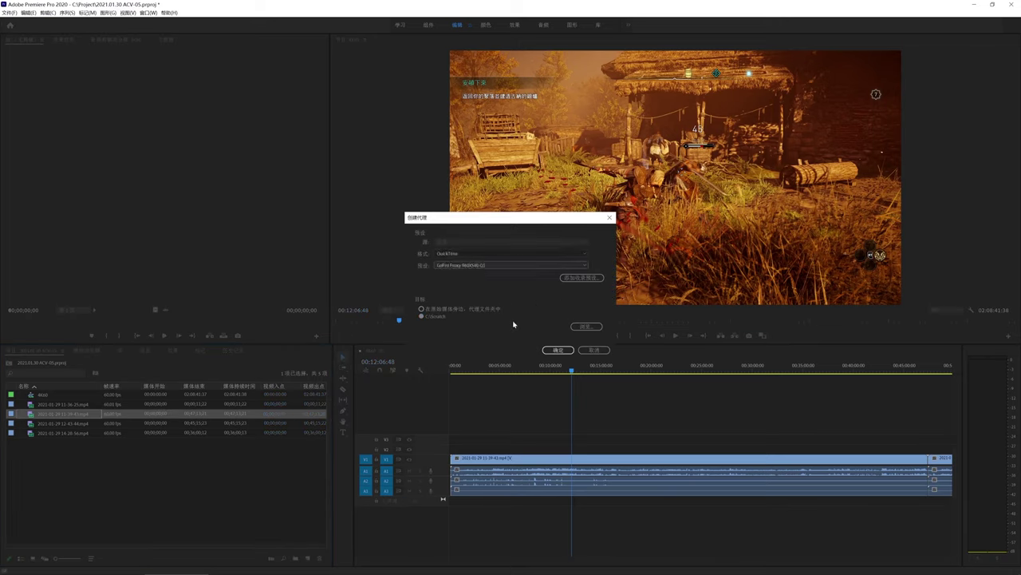
pyautogui.click(558, 350)
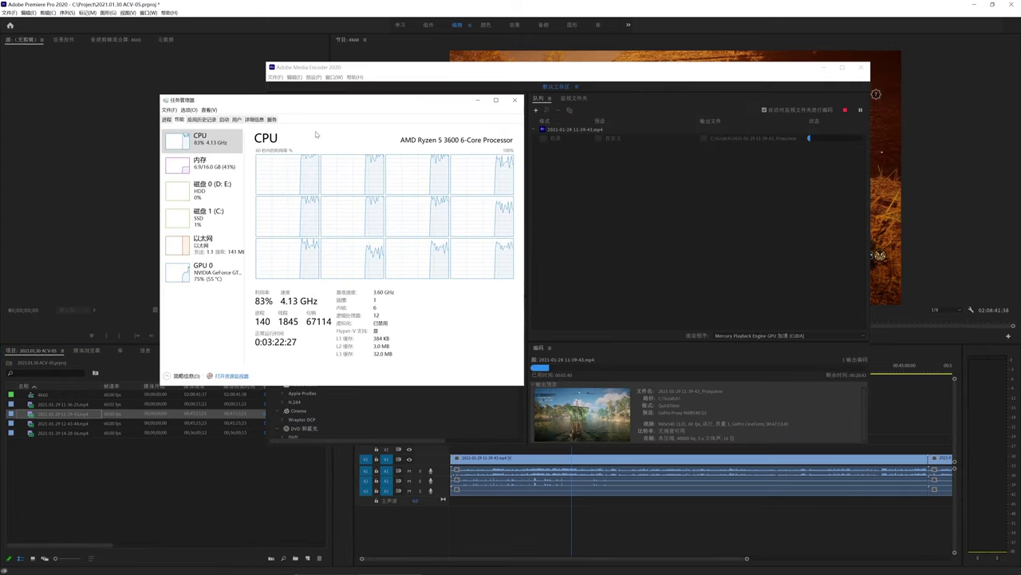
# - Compare CPU and GPU load in the Processes list and scrub the clip on the timeline
pyautogui.hotkey('ctrl', 'shift', 'Tab')
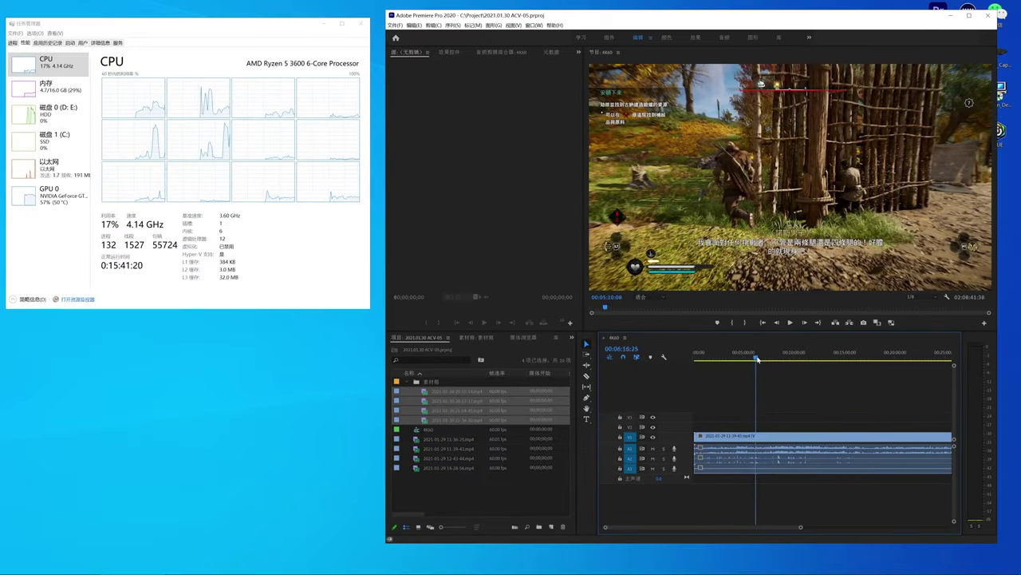
pyautogui.moveTo(755, 359)
pyautogui.mouseDown()
pyautogui.moveTo(812, 364)
pyautogui.moveTo(782, 372)
pyautogui.moveTo(807, 375)
pyautogui.moveTo(747, 377)
pyautogui.mouseUp()
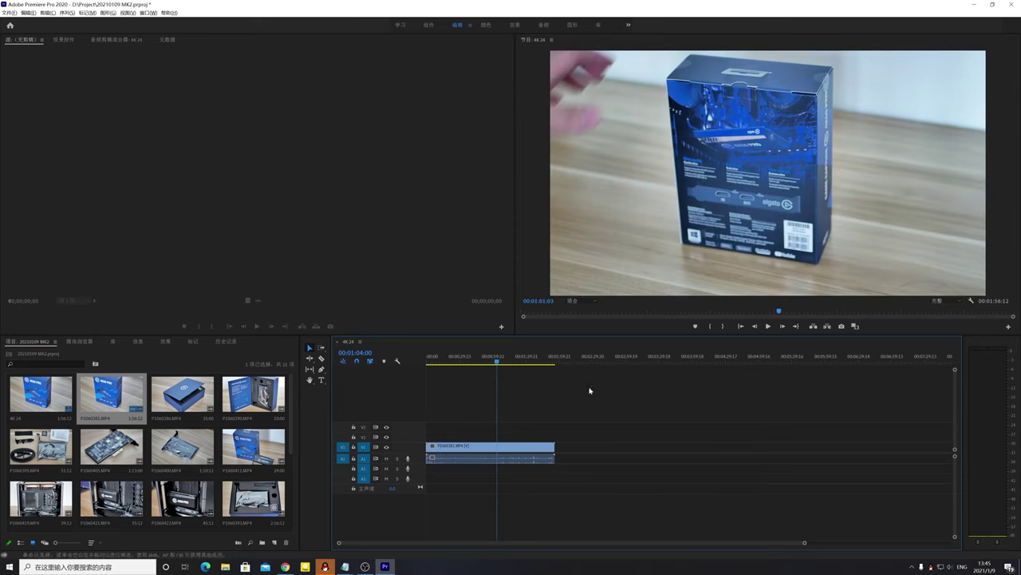
# - Add the Toggle Proxies button to the Program monitor's transport bar via the Button Editor
pyautogui.click(1009, 328)
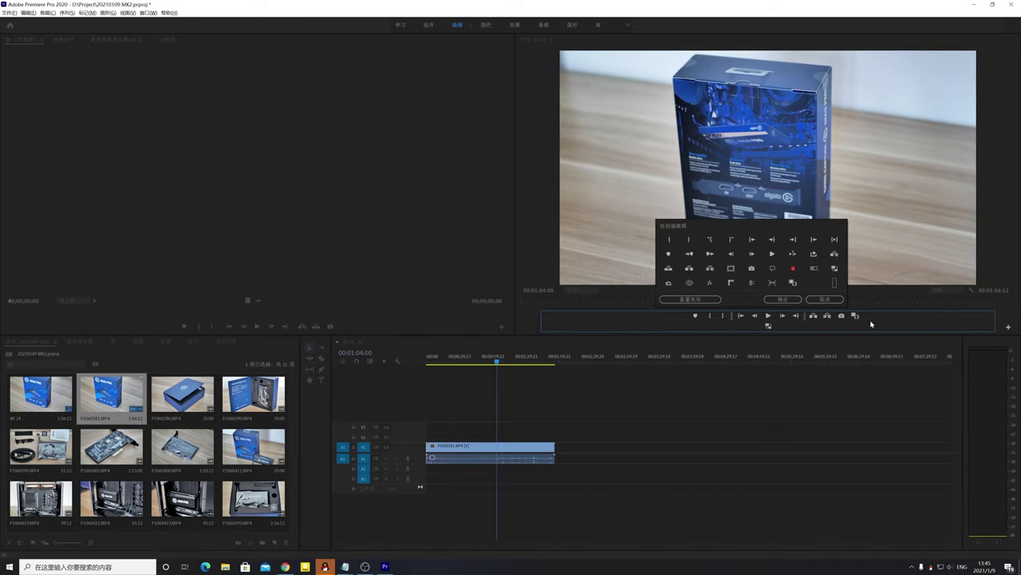
pyautogui.click(790, 300)
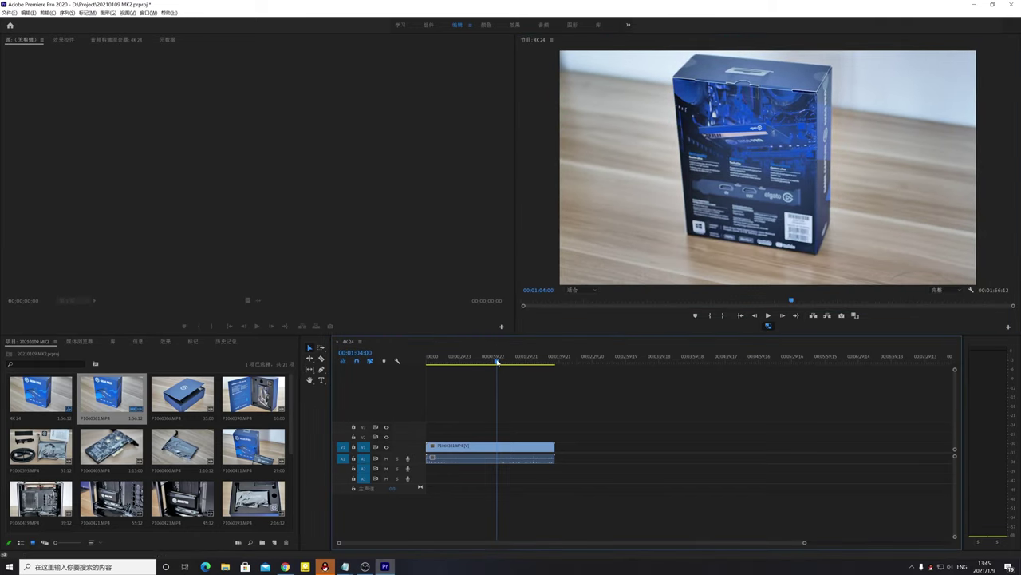